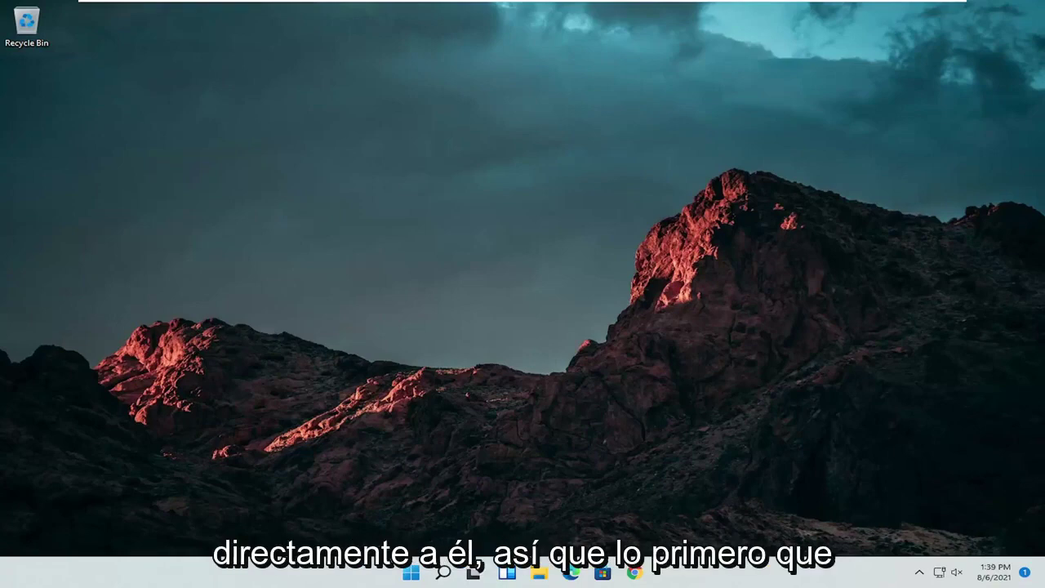
Search Windows for "control panel" and open the Control Panel app.
{"action": "left_click", "coordinate": [443, 573]}
{"action": "type", "text": "cont"}
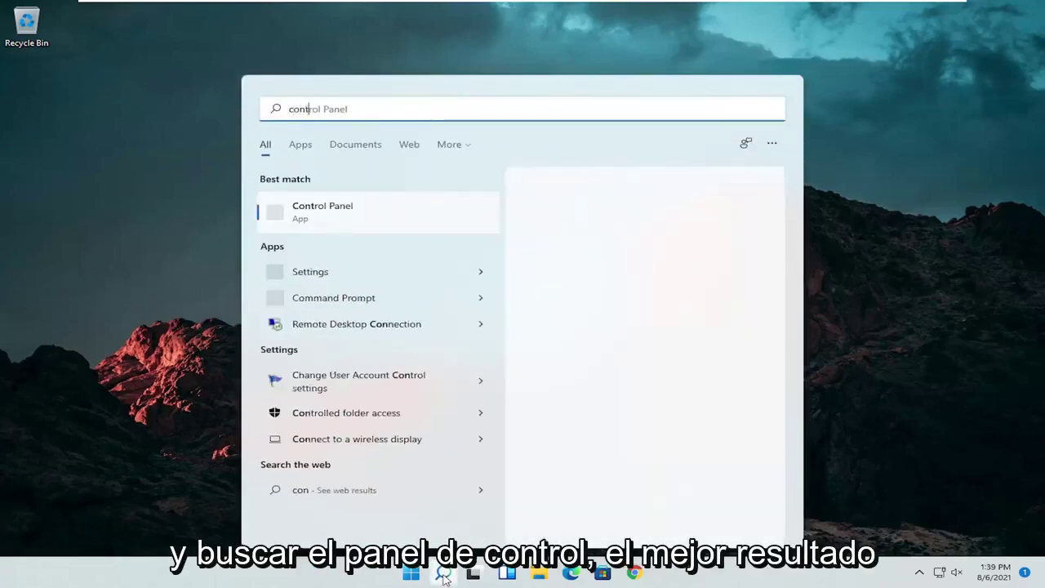
{"action": "type", "text": "rol panel"}
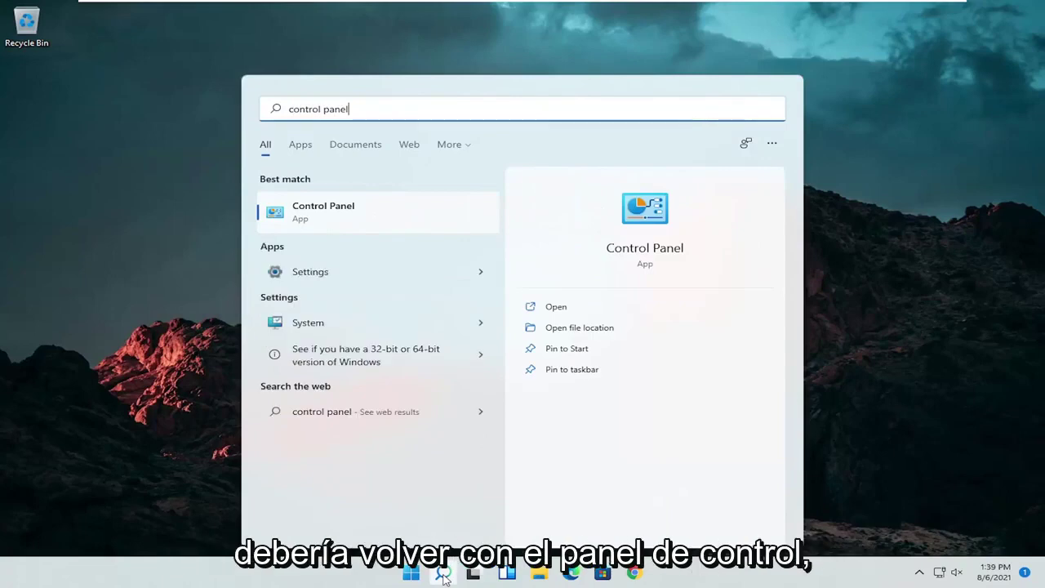
{"action": "left_click", "coordinate": [358, 210]}
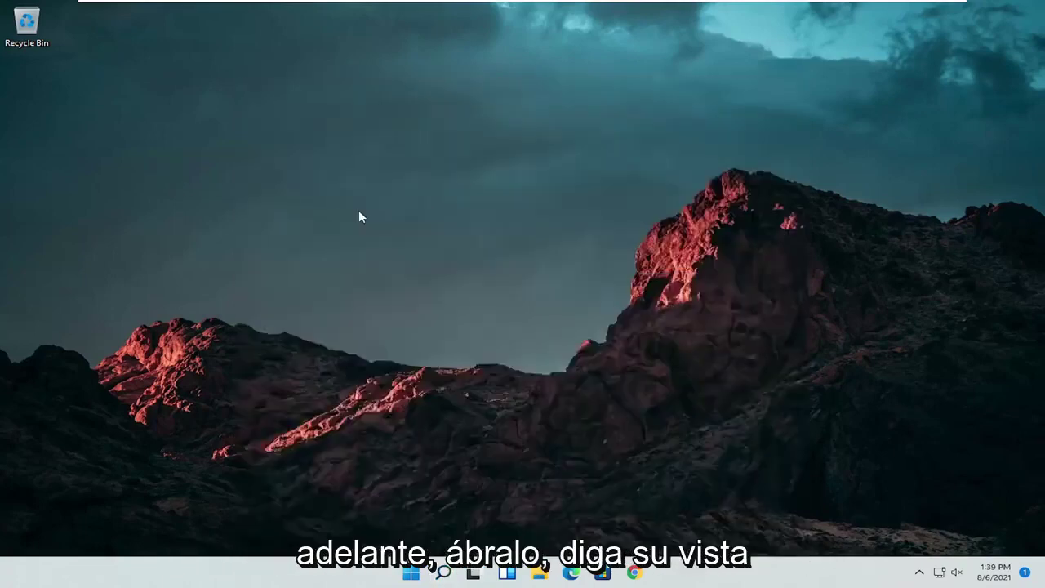
Show the Control Panel items as large icons and open the Mouse settings.
{"action": "left_click", "coordinate": [744, 166]}
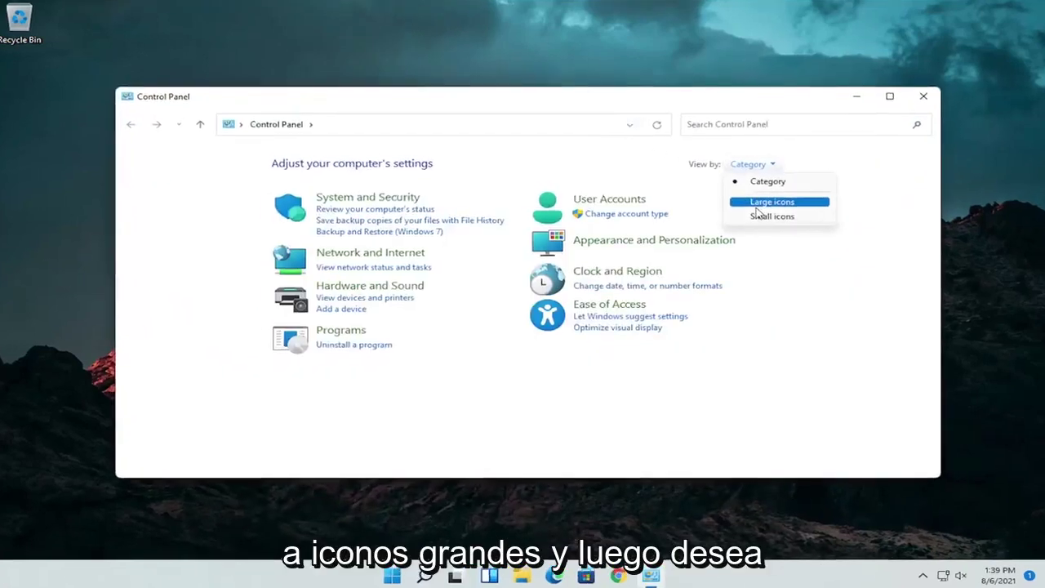
{"action": "left_click", "coordinate": [759, 203]}
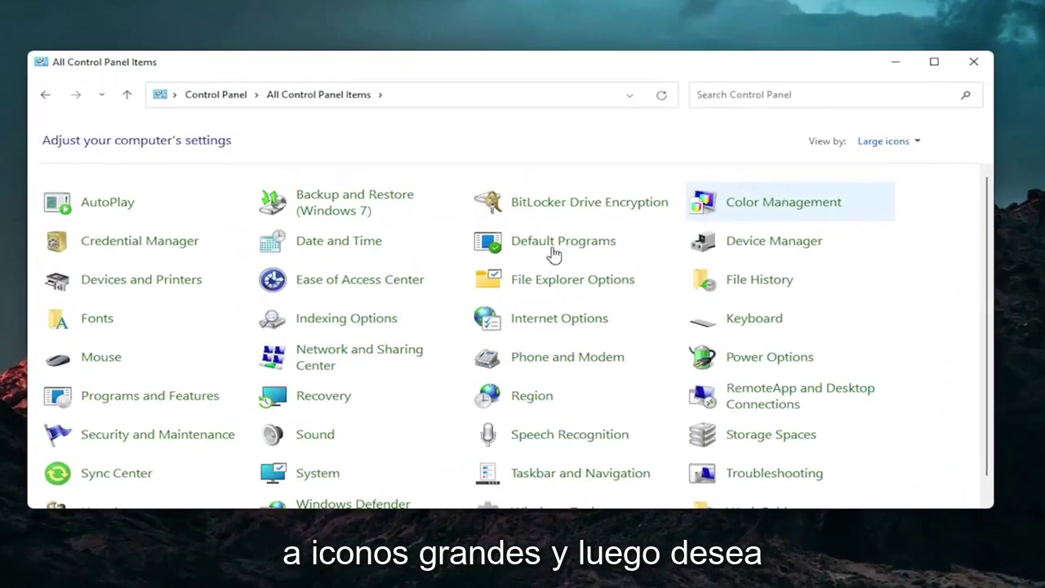
{"action": "left_click", "coordinate": [98, 359]}
{"action": "left_click_drag", "start_coordinate": [210, 86], "coordinate": [546, 108]}
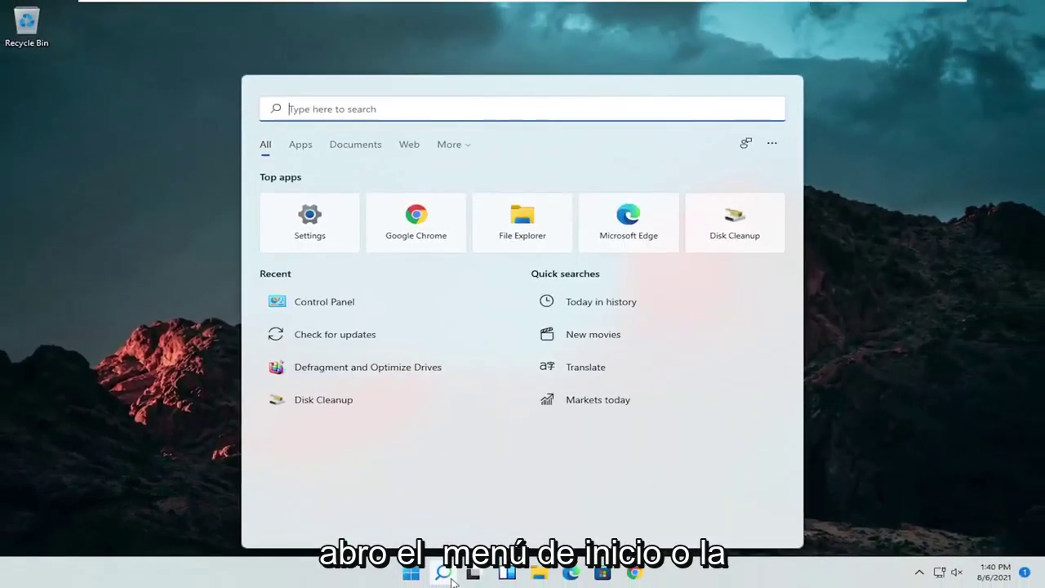
Search Windows for "device manager" and open Device Manager.
{"action": "type", "text": "dev"}
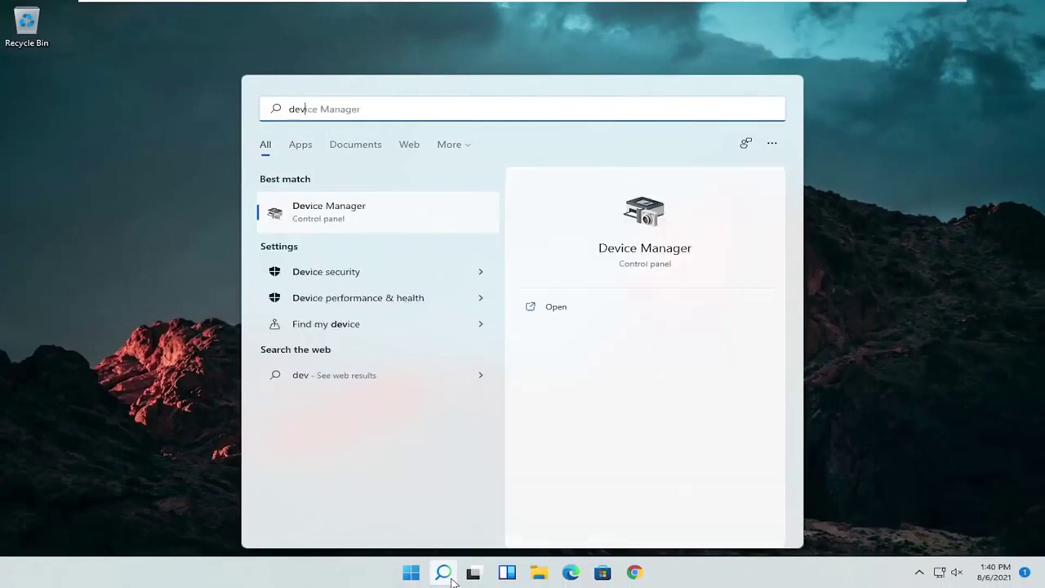
{"action": "type", "text": "ice manager"}
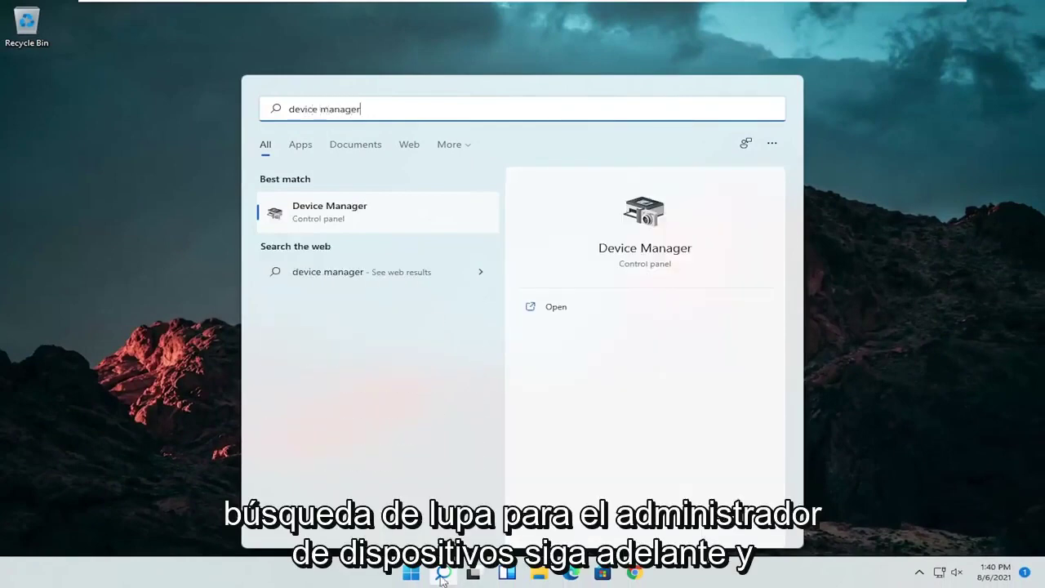
{"action": "left_click", "coordinate": [326, 210]}
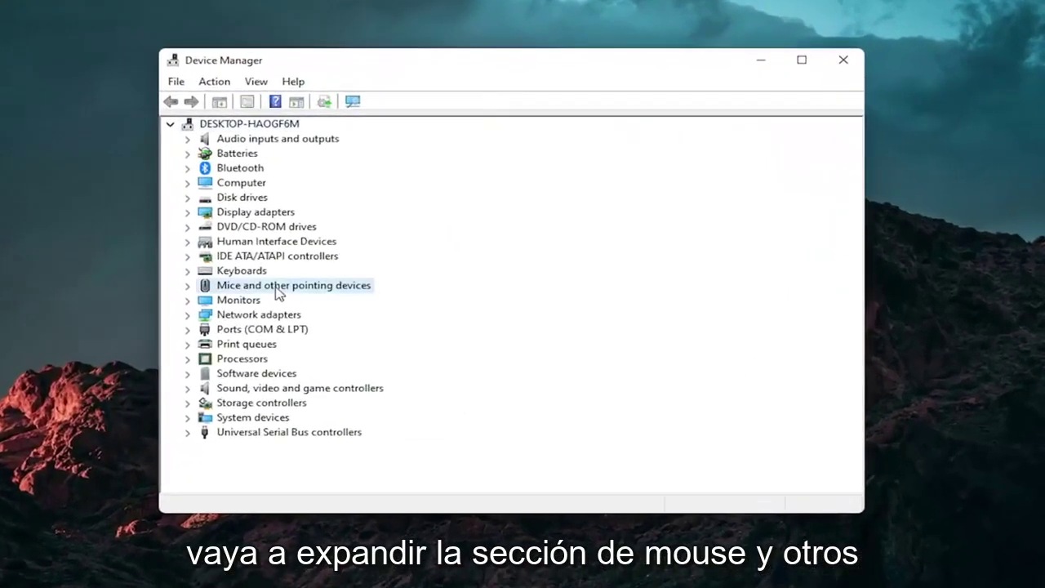
Start a driver update for the HID-compliant mouse under Mice and other pointing devices.
{"action": "double_click", "coordinate": [290, 286]}
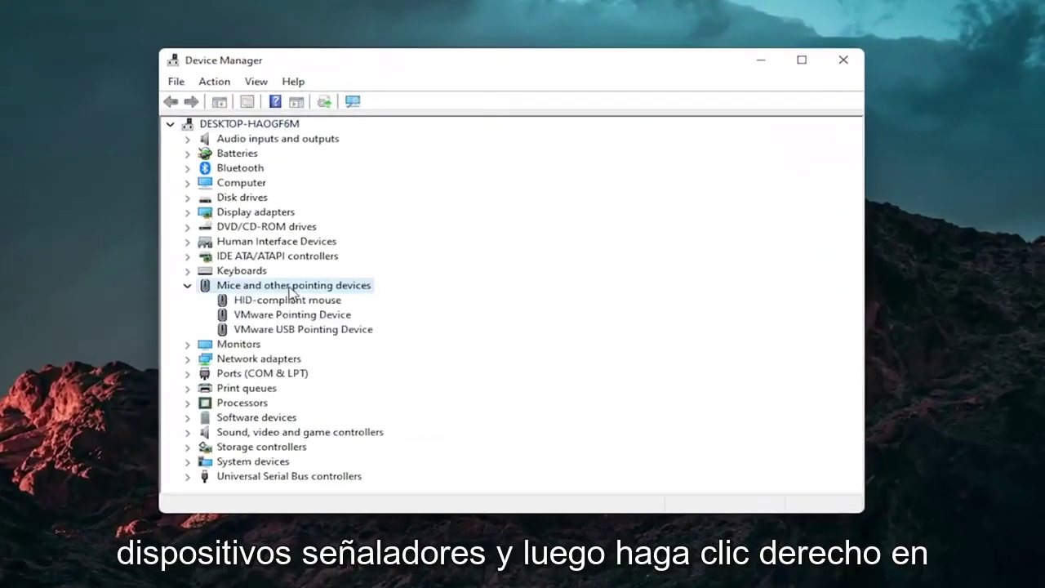
{"action": "left_click", "coordinate": [290, 300]}
{"action": "right_click", "coordinate": [290, 300]}
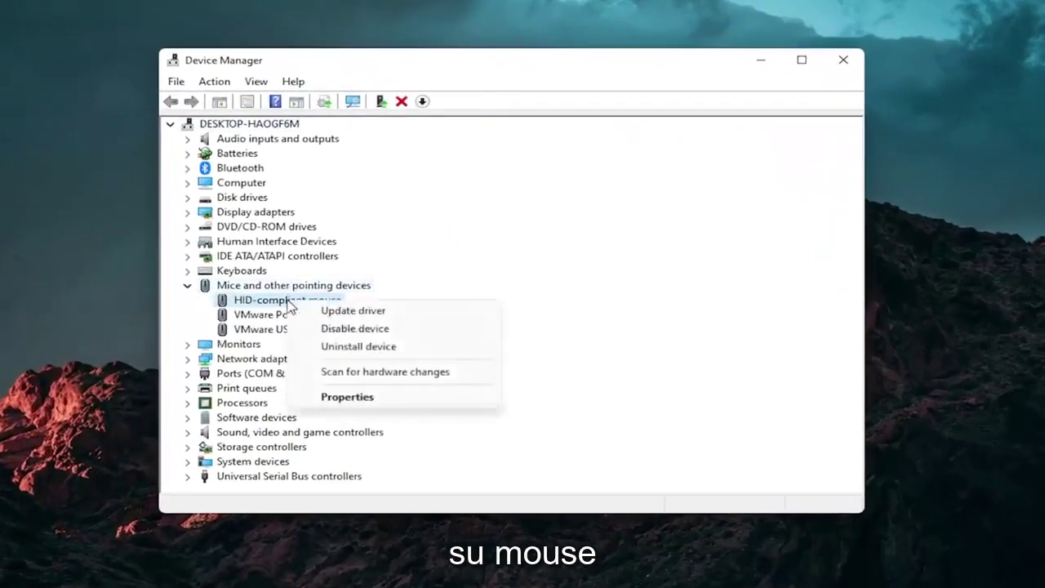
{"action": "left_click", "coordinate": [380, 312]}
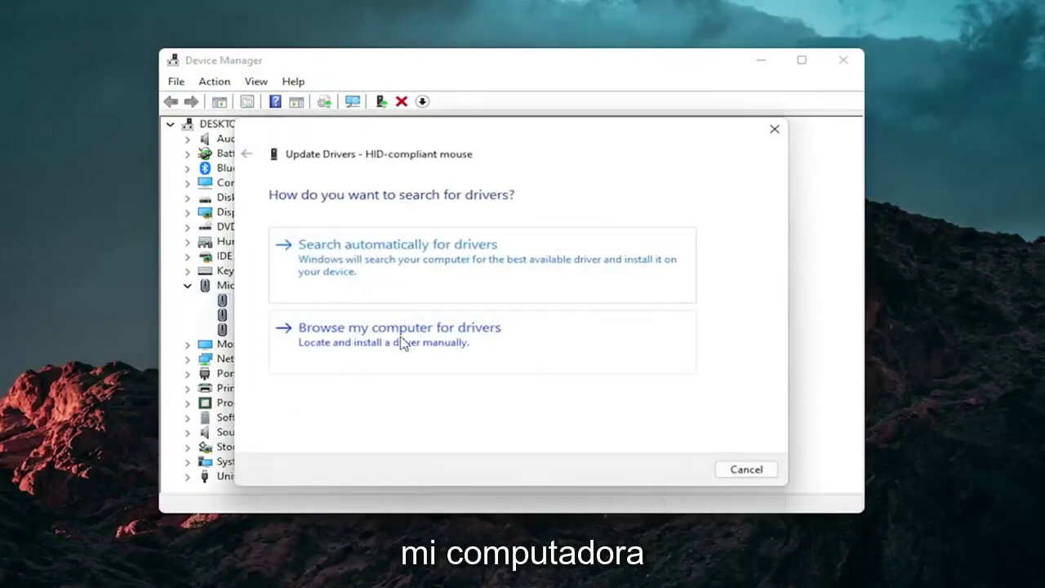
Install the HID-compliant mouse driver from the list of available drivers on the computer, and close Device Manager.
{"action": "left_click", "coordinate": [401, 340]}
{"action": "left_click", "coordinate": [351, 377]}
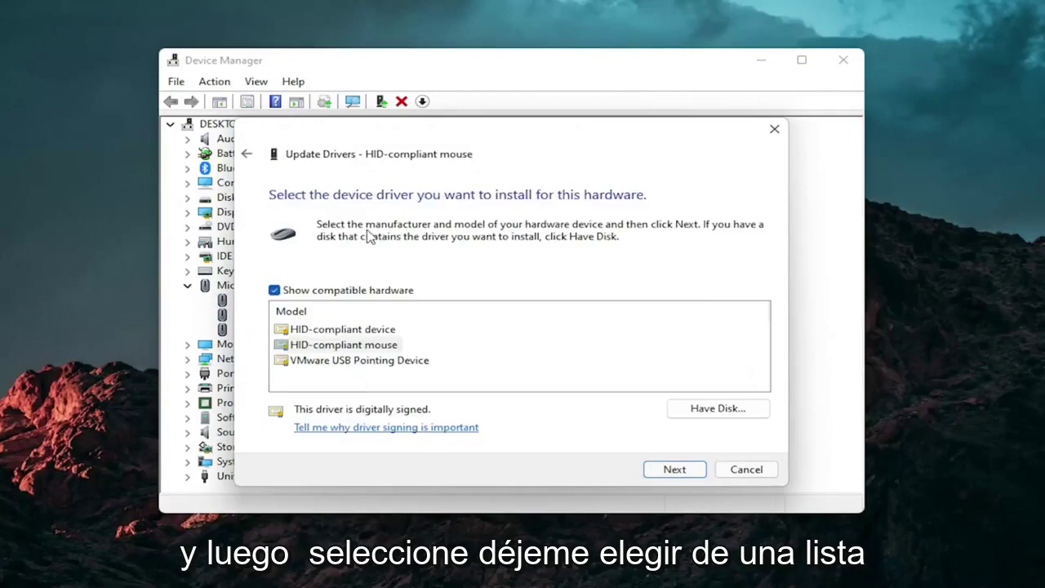
{"action": "left_click", "coordinate": [248, 155]}
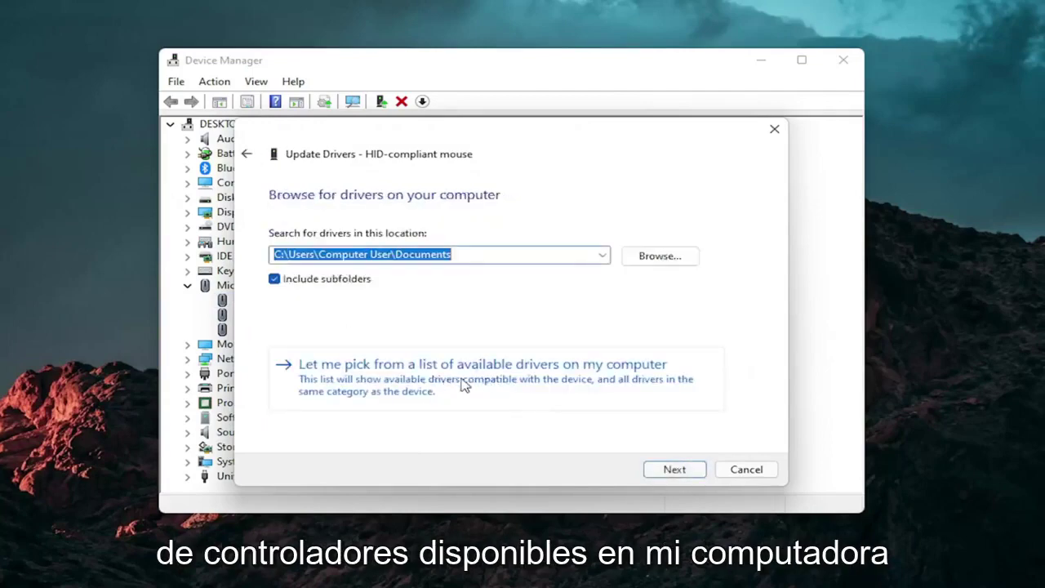
{"action": "left_click", "coordinate": [469, 375]}
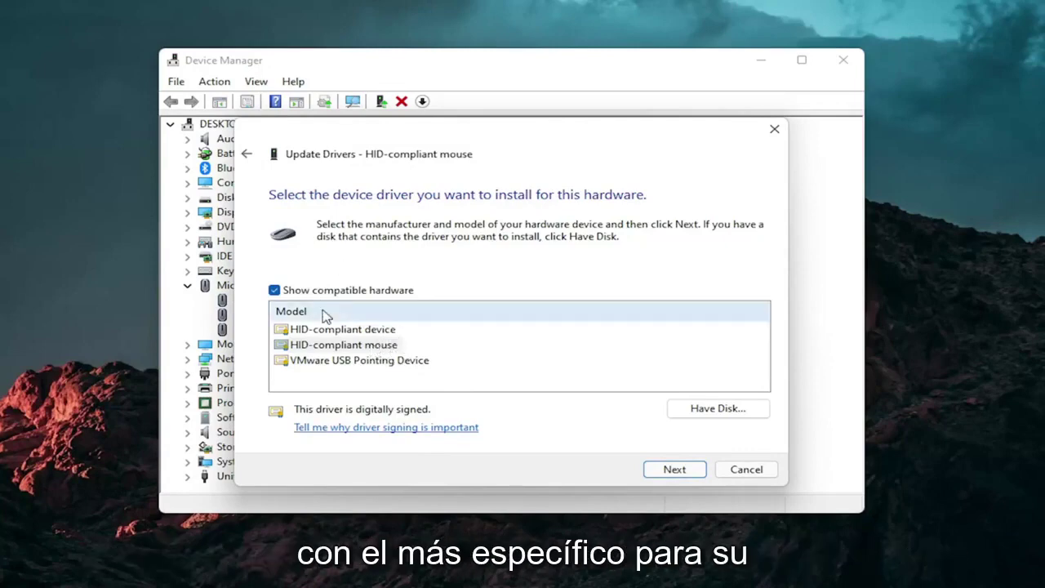
{"action": "left_click", "coordinate": [686, 471]}
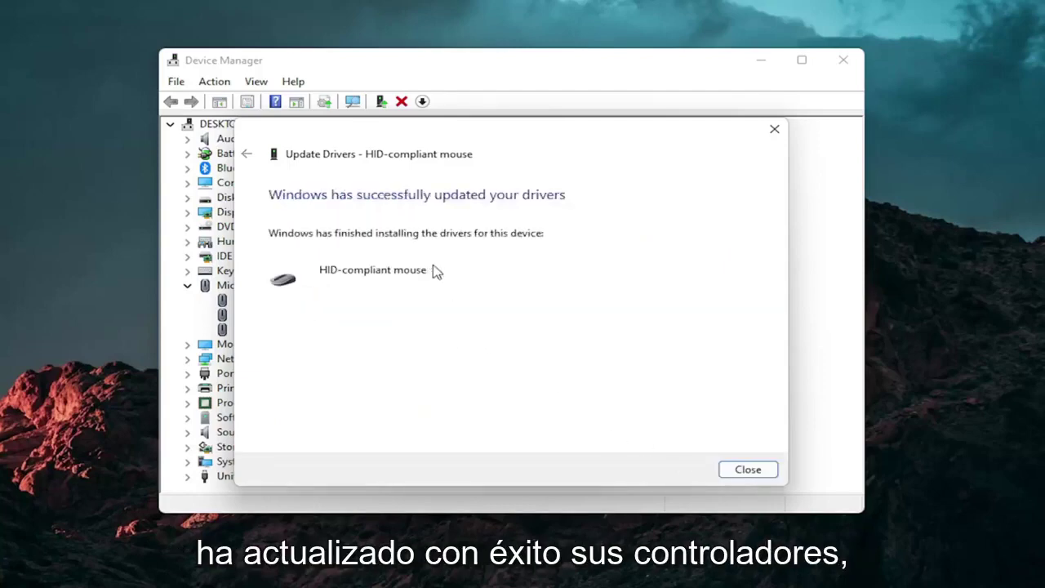
{"action": "left_click", "coordinate": [731, 464]}
{"action": "left_click", "coordinate": [188, 285]}
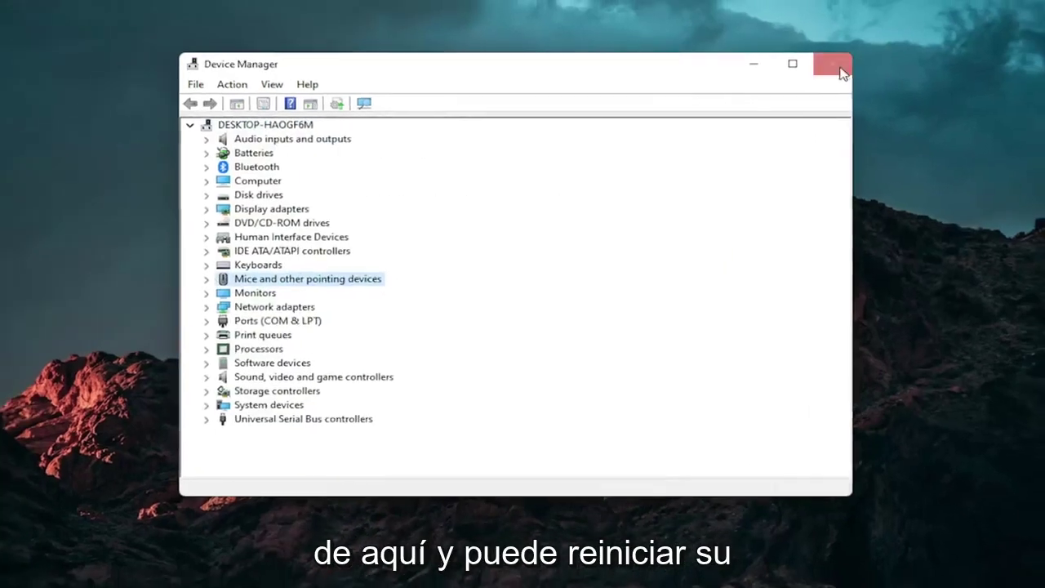
{"action": "left_click", "coordinate": [841, 71]}
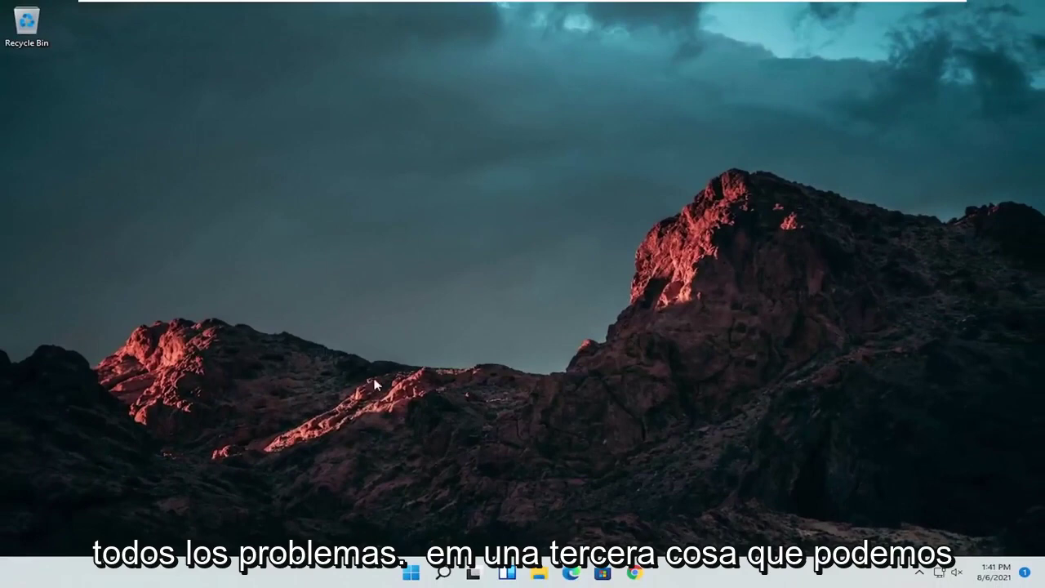
Search Windows for "troubleshoot", open Troubleshoot settings and go to Other troubleshooters.
{"action": "left_click", "coordinate": [443, 573]}
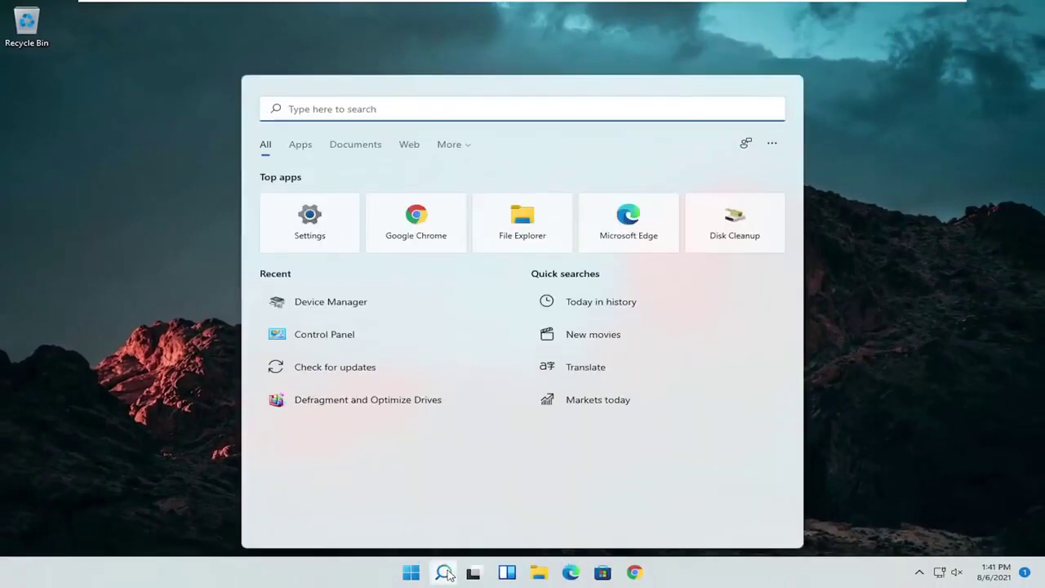
{"action": "type", "text": "trouble"}
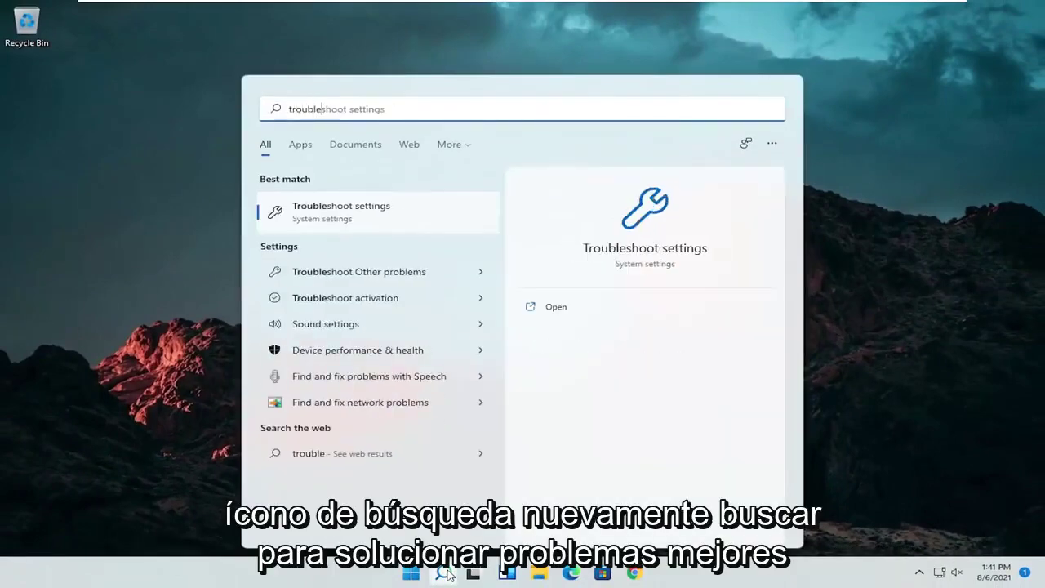
{"action": "type", "text": "shoot"}
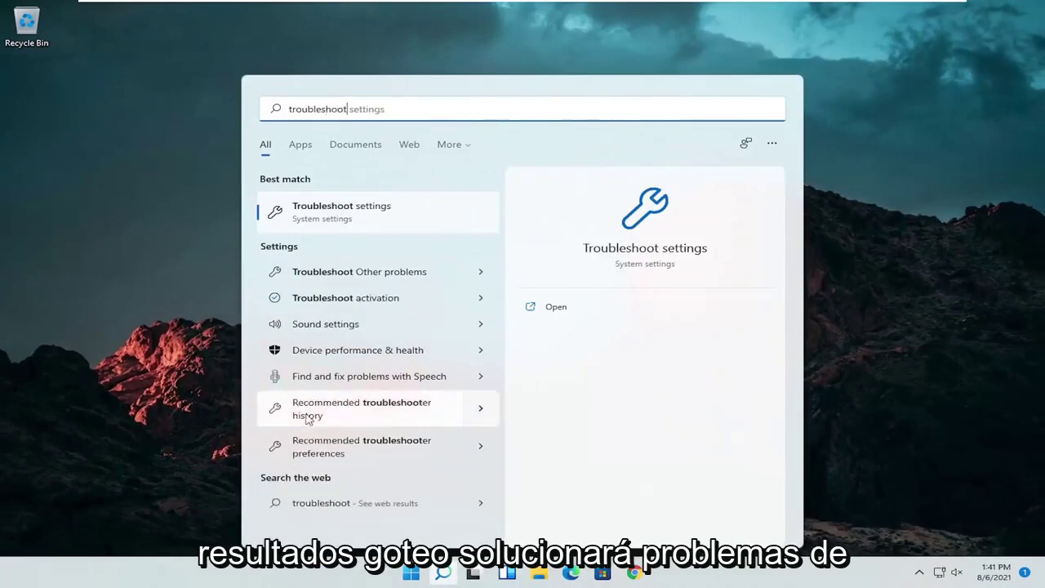
{"action": "left_click", "coordinate": [347, 211]}
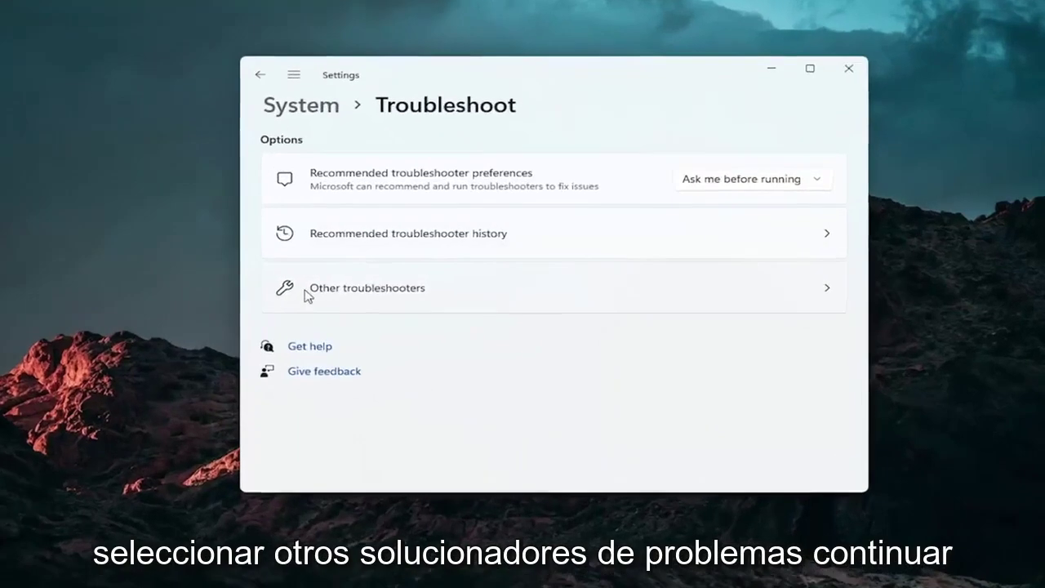
{"action": "left_click", "coordinate": [307, 298]}
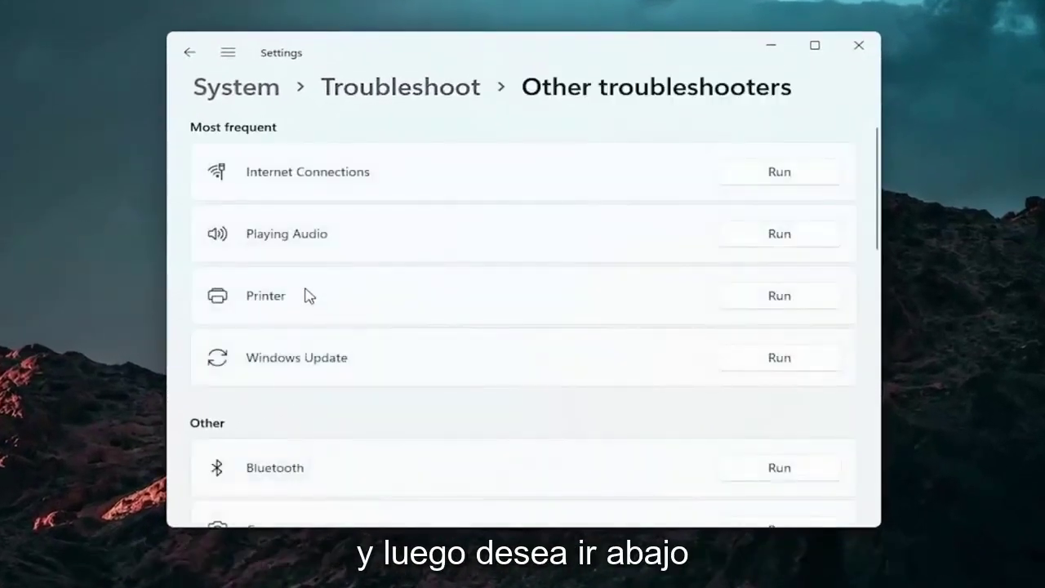
Run the Keyboard troubleshooter, and close it and the Settings window when it finishes.
{"action": "scroll", "coordinate": [308, 298], "scroll_direction": "down", "scroll_amount": 4}
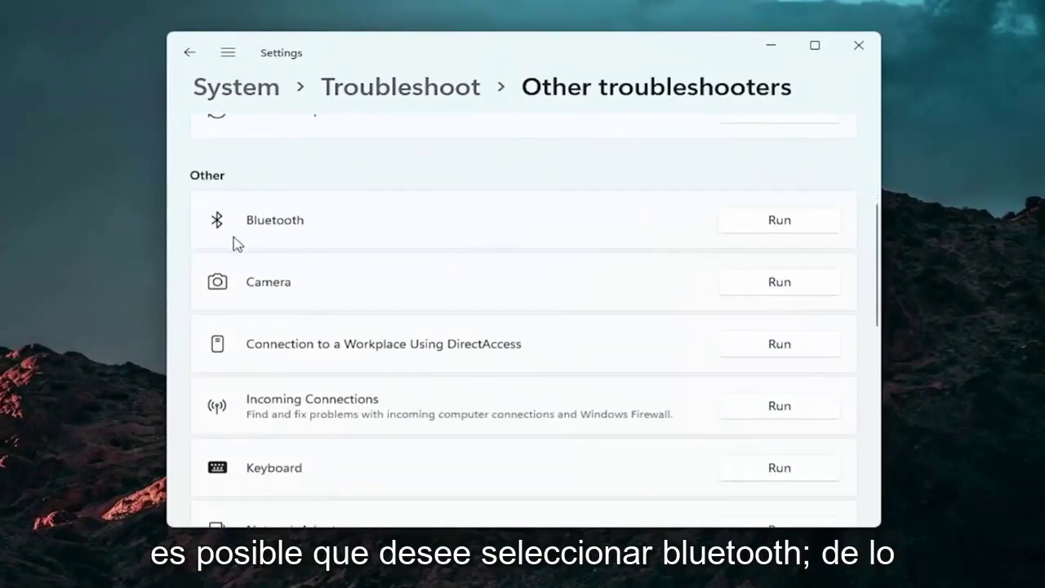
{"action": "scroll", "coordinate": [326, 327], "scroll_direction": "up", "scroll_amount": 1}
{"action": "scroll", "coordinate": [324, 327], "scroll_direction": "down", "scroll_amount": 1}
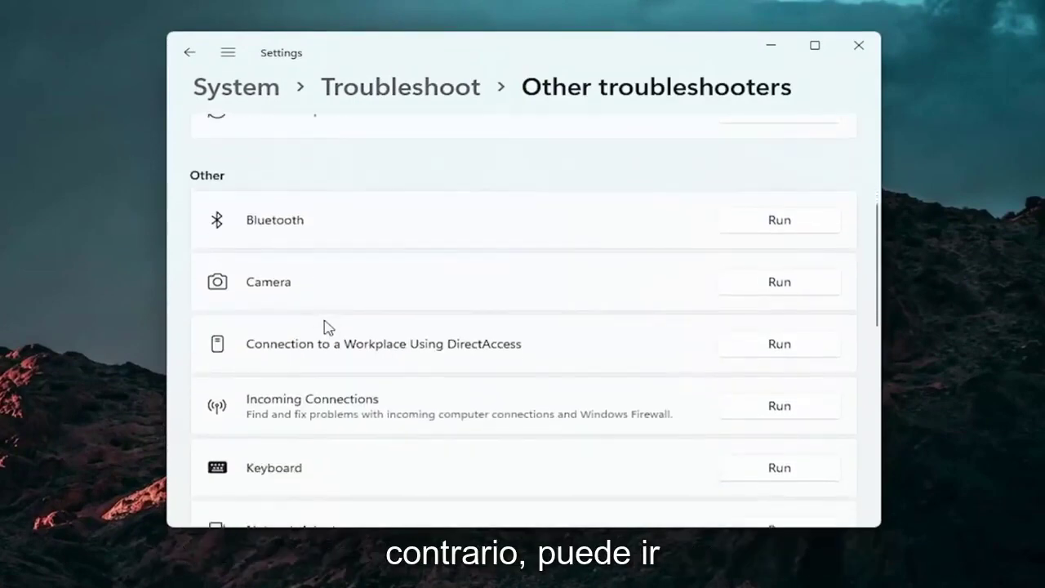
{"action": "scroll", "coordinate": [324, 328], "scroll_direction": "down", "scroll_amount": 2}
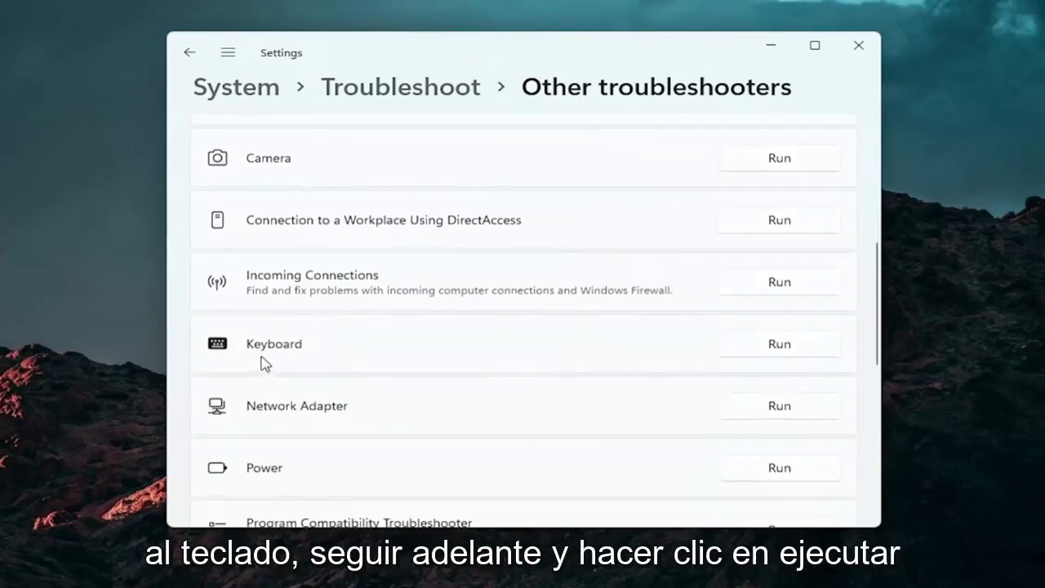
{"action": "left_click", "coordinate": [778, 344]}
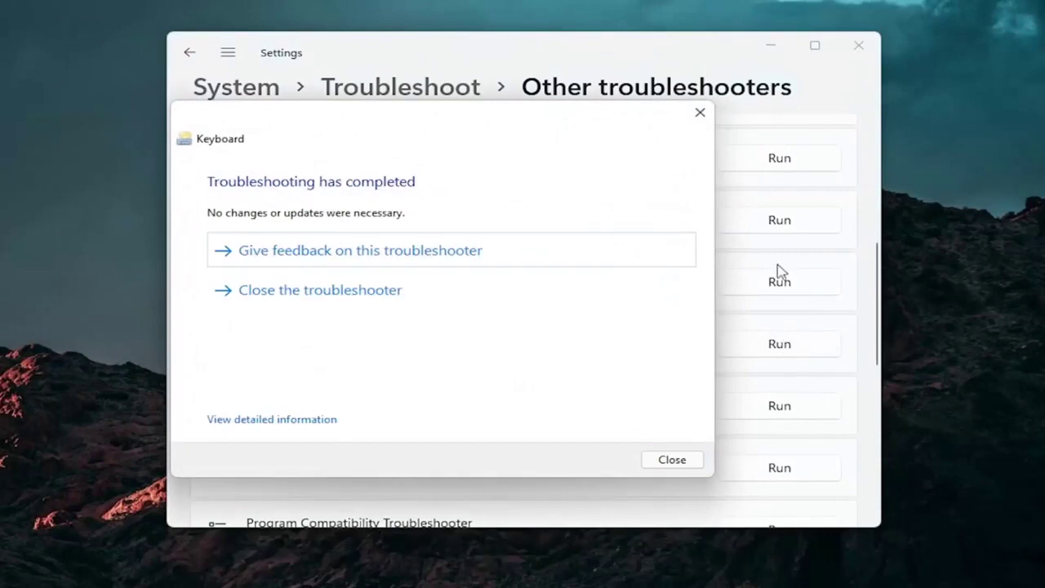
{"action": "left_click", "coordinate": [699, 113]}
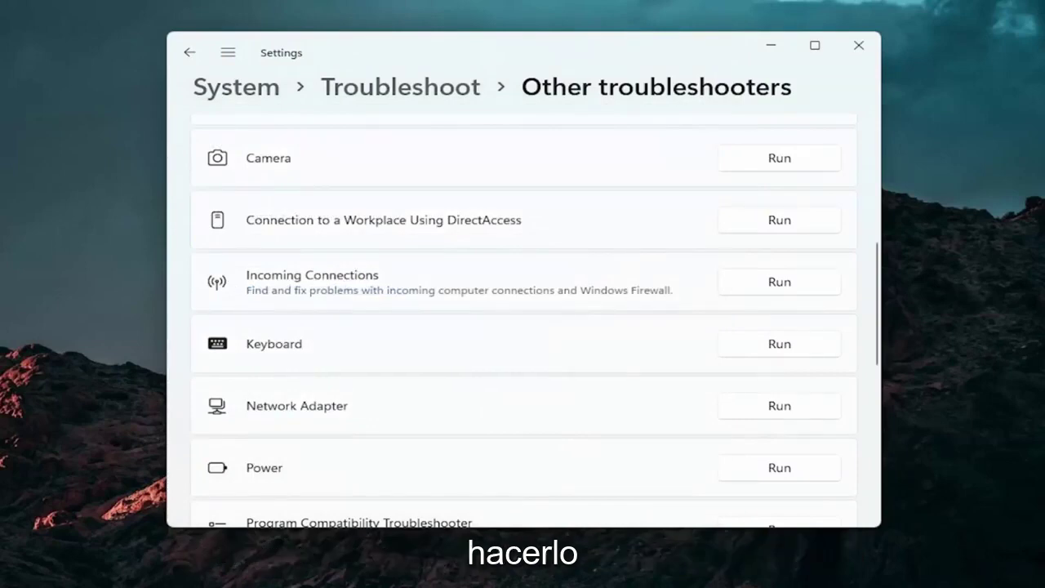
{"action": "left_click", "coordinate": [859, 46]}
Search Windows for "cmd" and open Command Prompt as administrator, allowing it to make changes to the device.
{"action": "mouse_move", "coordinate": [448, 574]}
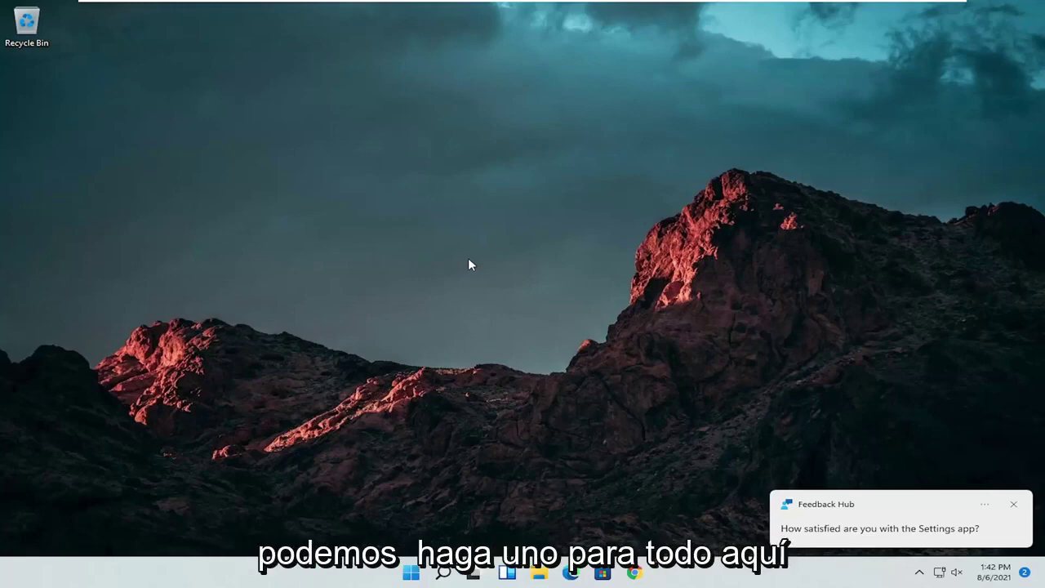
{"action": "left_click", "coordinate": [441, 574]}
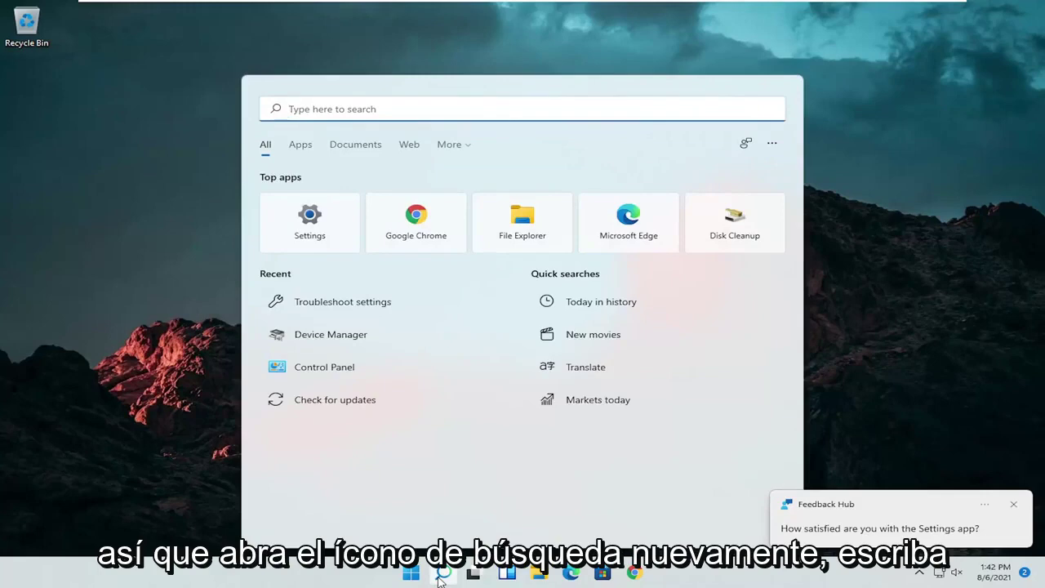
{"action": "type", "text": "cmd"}
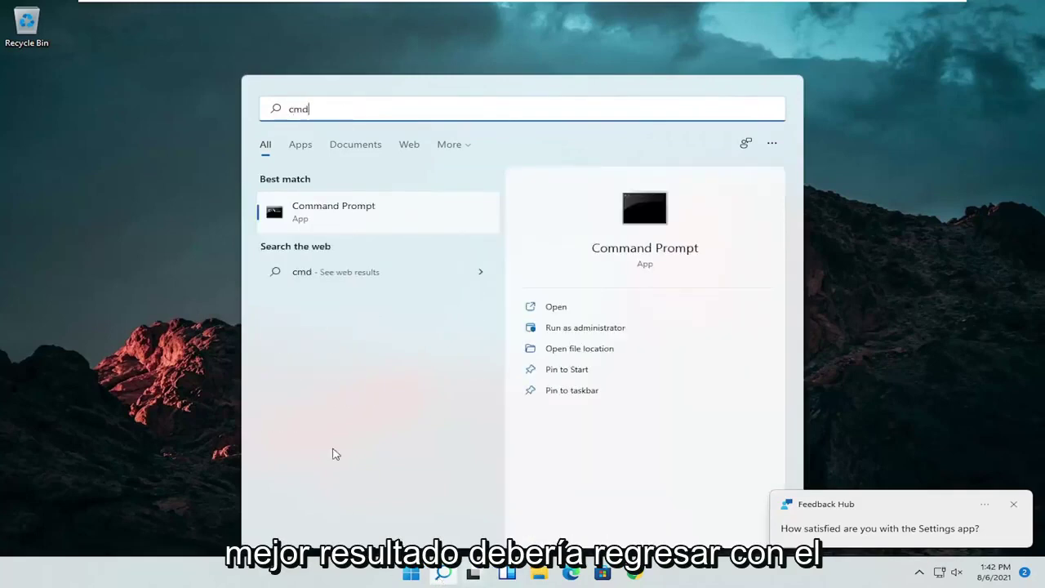
{"action": "right_click", "coordinate": [310, 212]}
{"action": "left_click", "coordinate": [356, 225]}
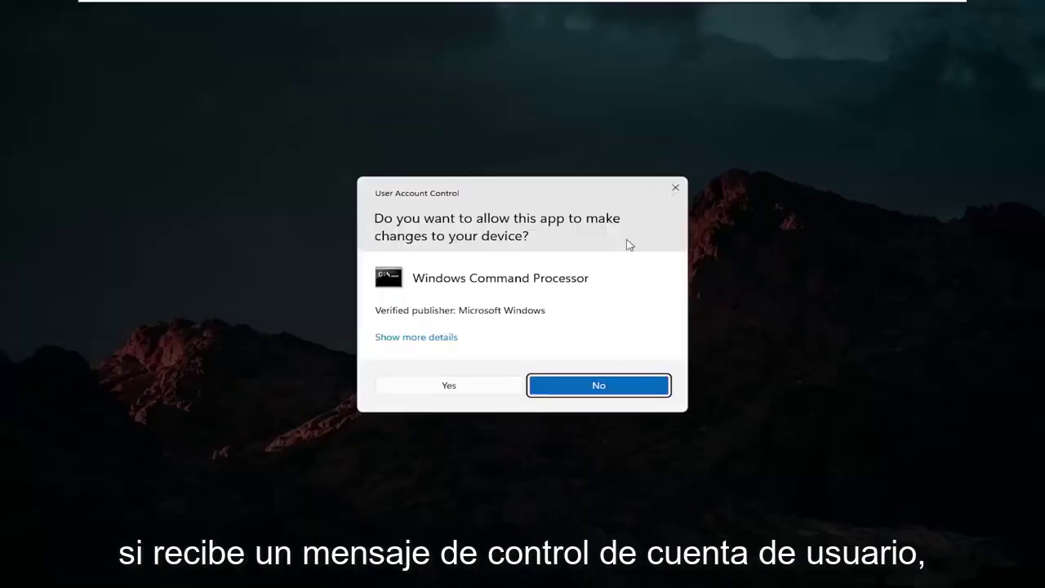
{"action": "left_click", "coordinate": [447, 390]}
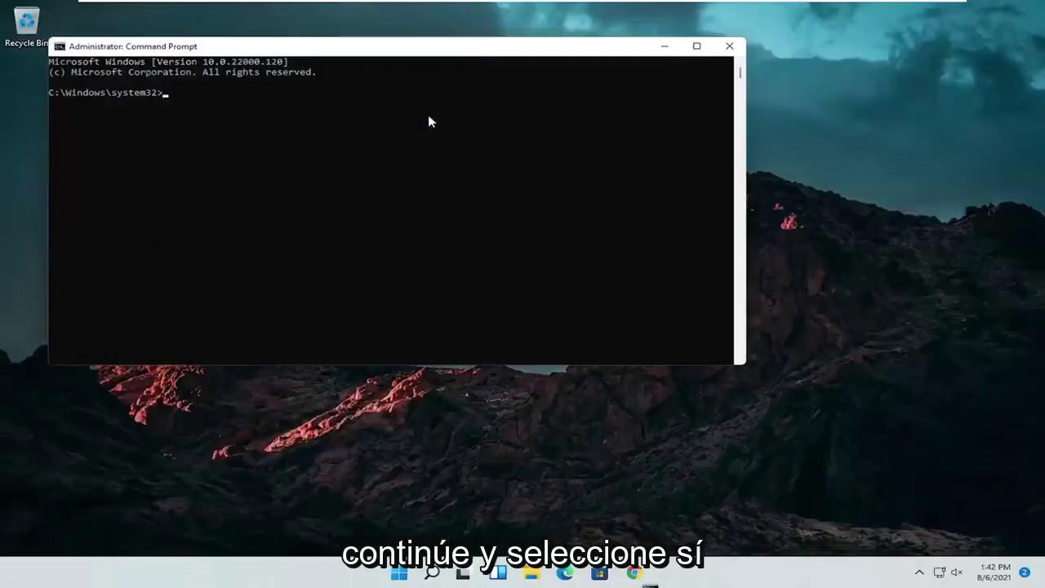
{"action": "left_click_drag", "start_coordinate": [420, 50], "coordinate": [546, 103]}
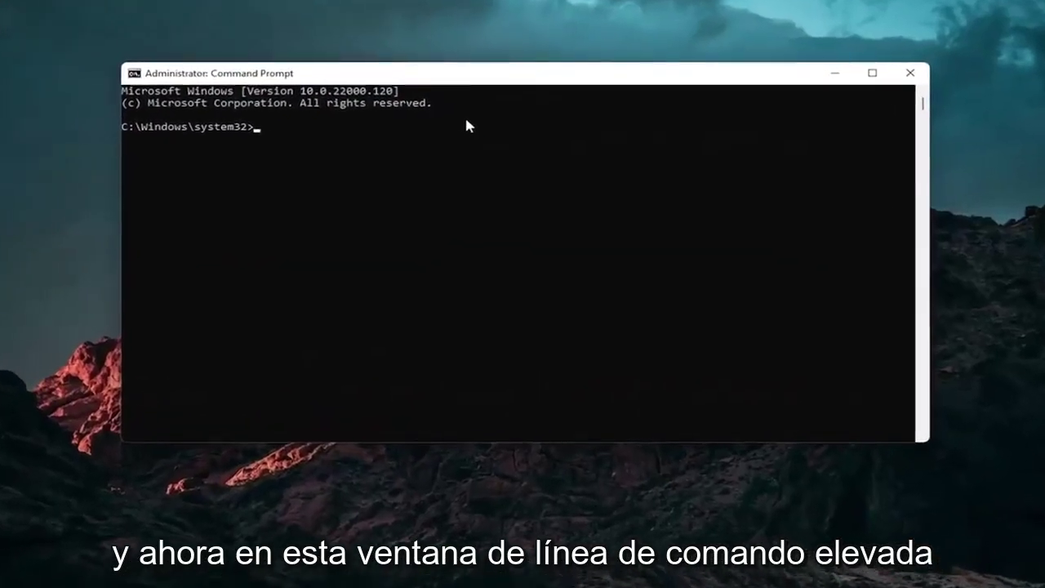
Run the system file scan with "sfc /scannow" and close Command Prompt once it completes.
{"action": "type", "text": "sfc /scannow"}
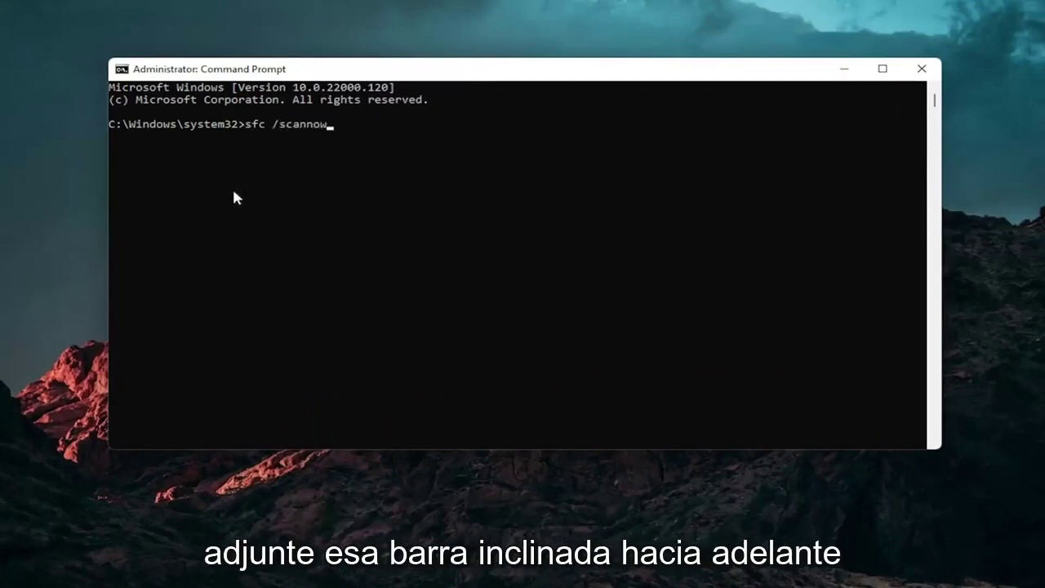
{"action": "key", "text": "Return"}
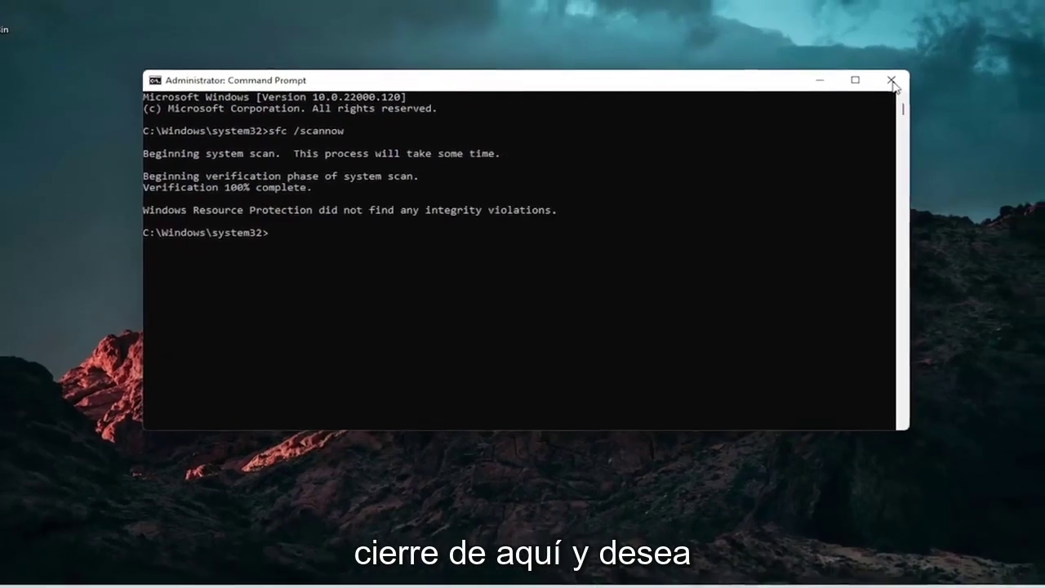
{"action": "left_click", "coordinate": [891, 80]}
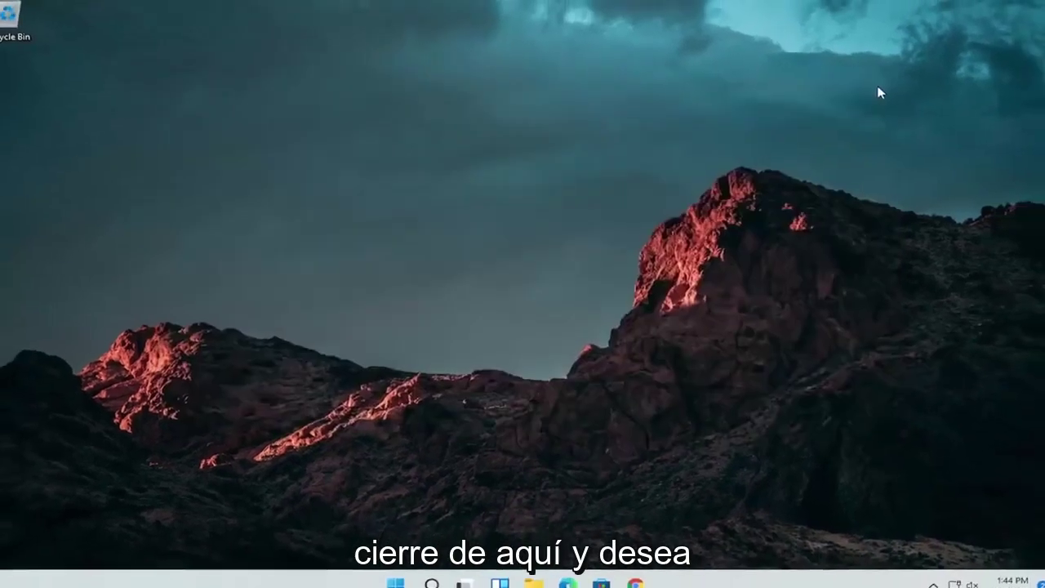
Restart the computer.
{"action": "right_click", "coordinate": [411, 573]}
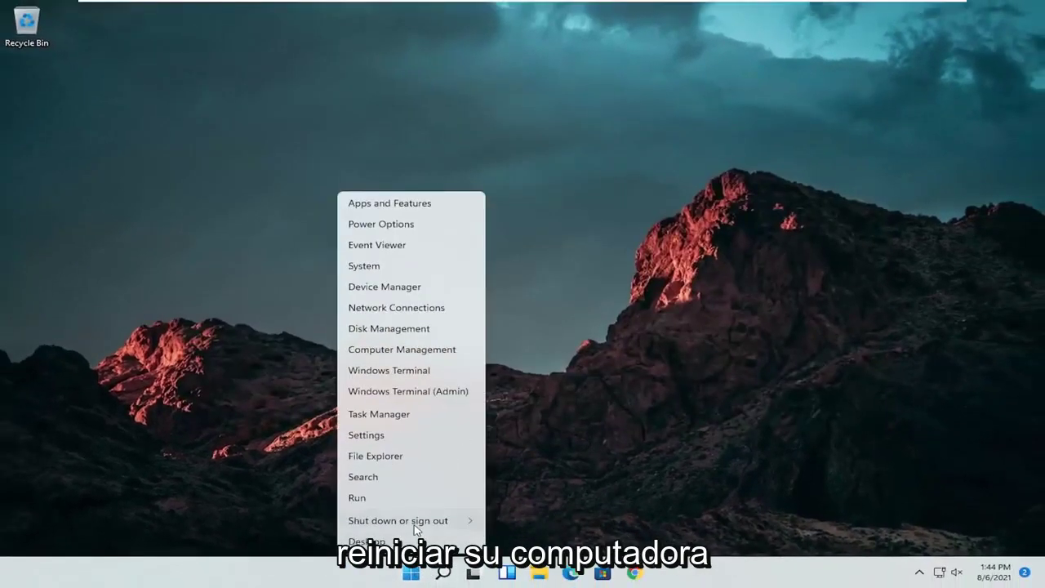
{"action": "mouse_move", "coordinate": [460, 516]}
{"action": "left_click", "coordinate": [505, 544]}
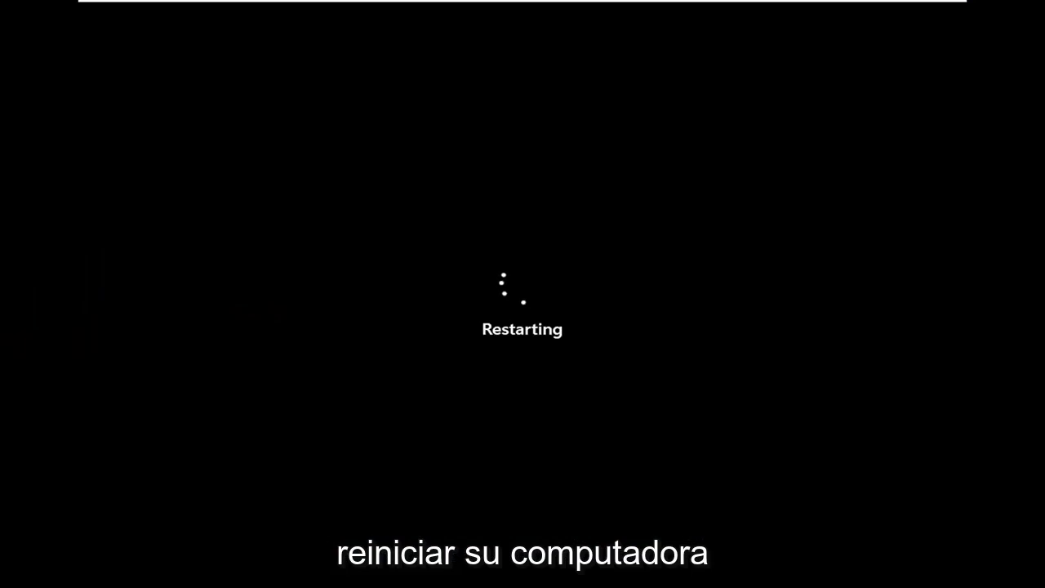